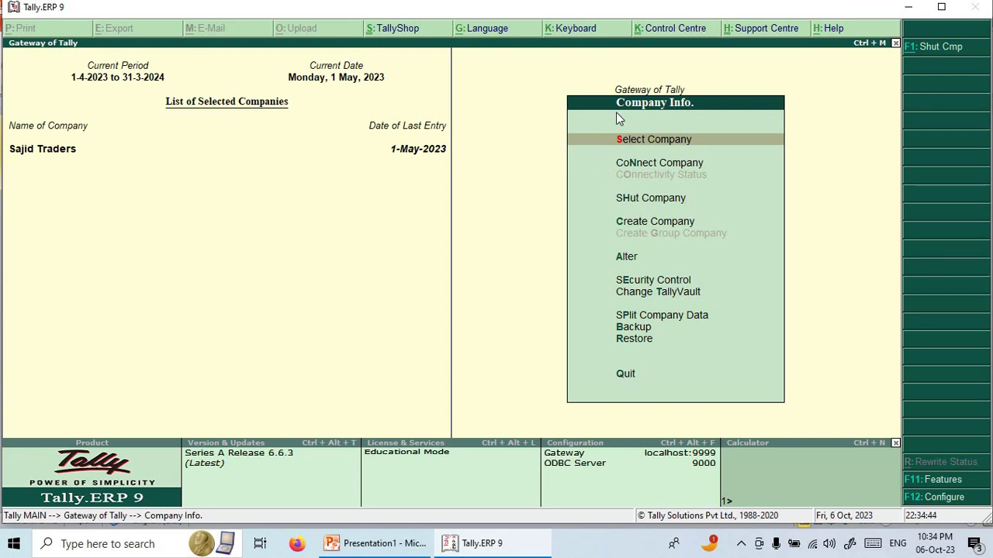
- Start creating a single ledger in the accounts masters, name it Coputers and place it under the Fixed Assets group
key("Escape")
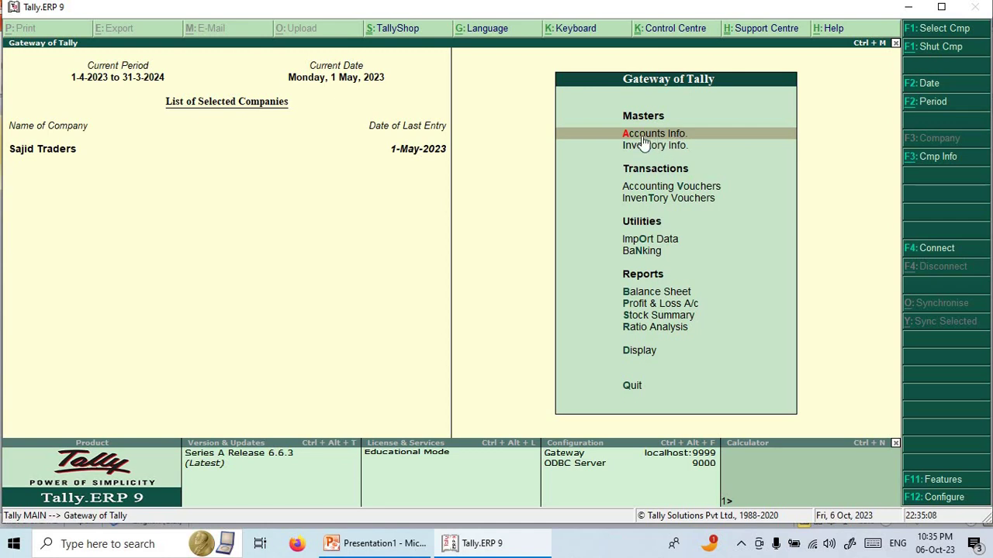
left_click(675, 136)
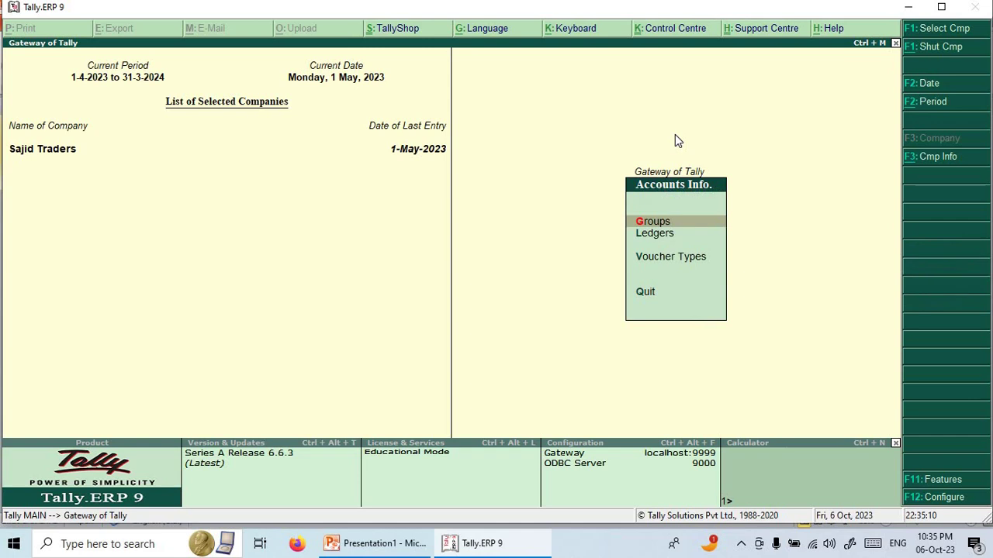
key("Down")
key("Return")
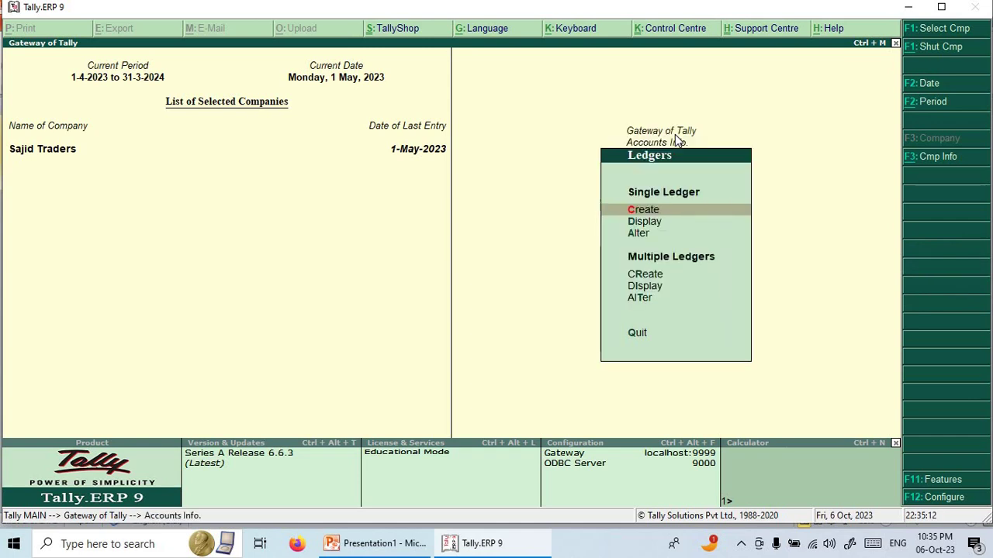
key("Return")
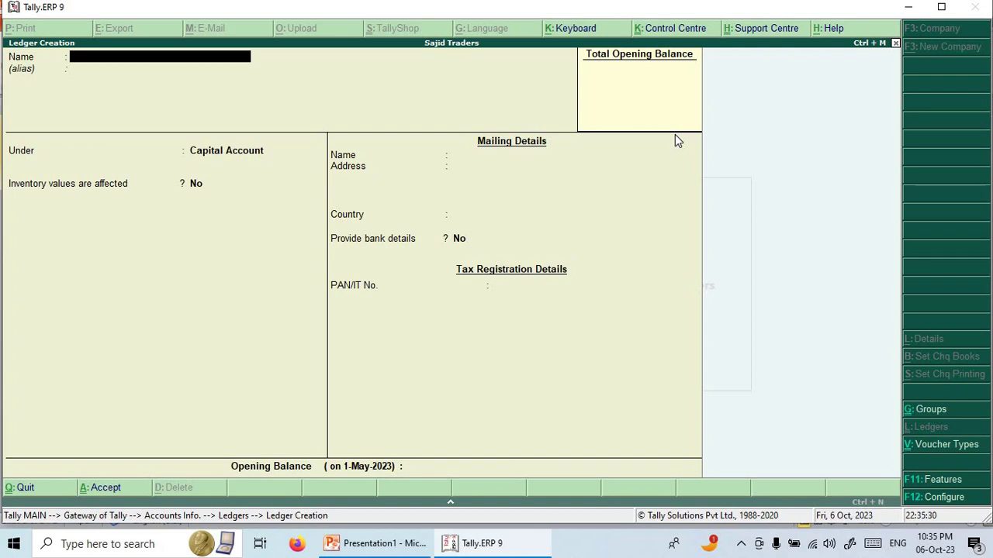
type("Coputers")
key("Return")
key("Return")
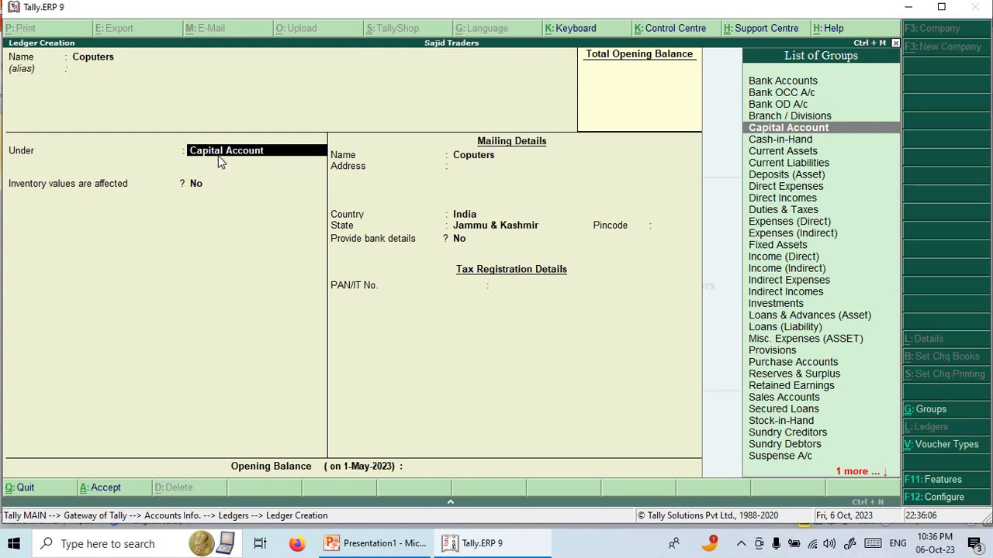
type("F")
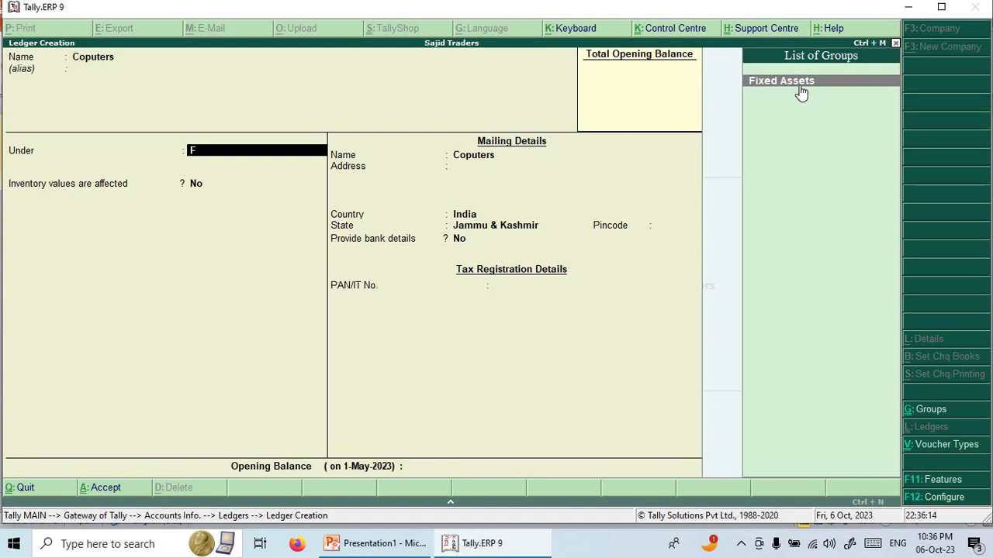
key("Return")
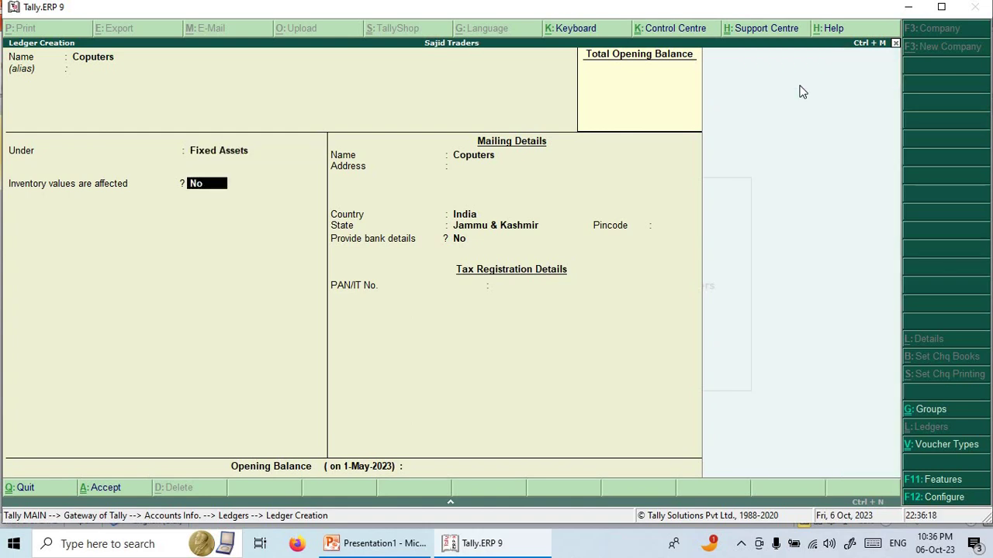
- Complete the Coputers ledger with country India, state Jammu & Kashmir and a pincode, leave the opening balance blank, and save it
key("Return")
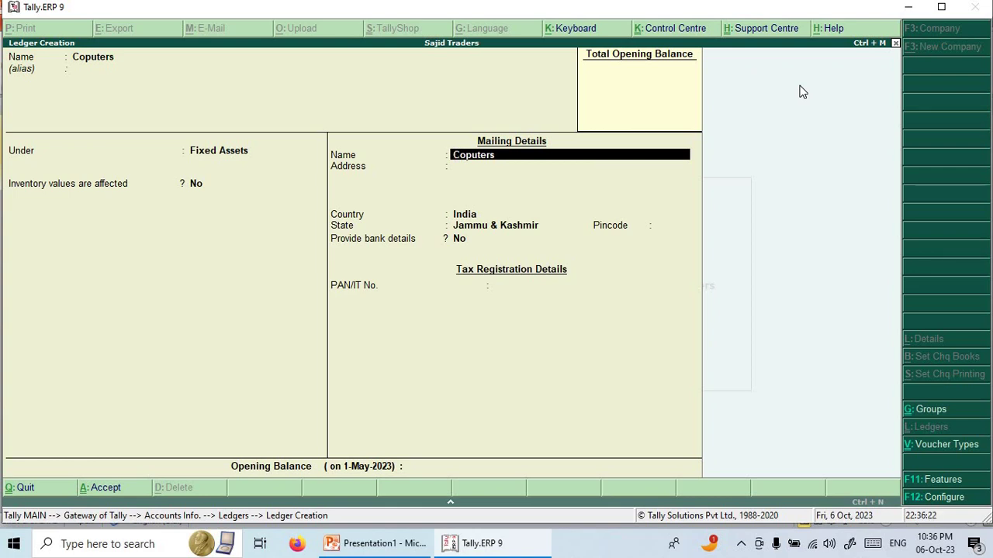
key("Return")
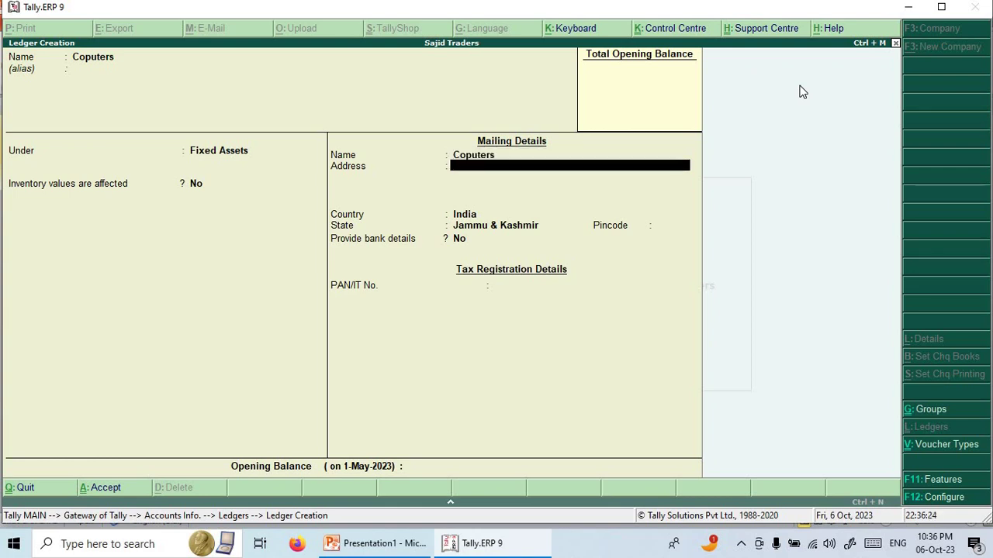
key("Return")
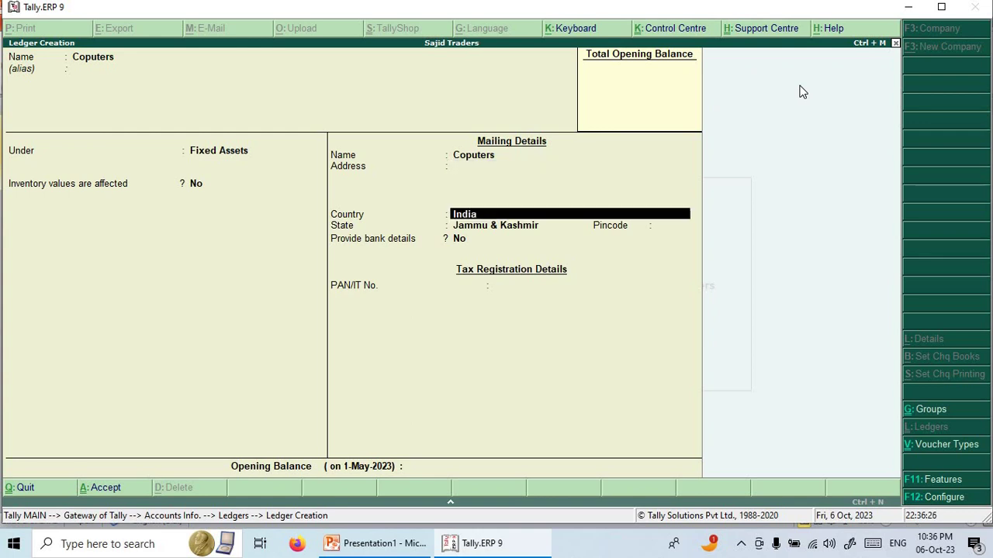
key("Return")
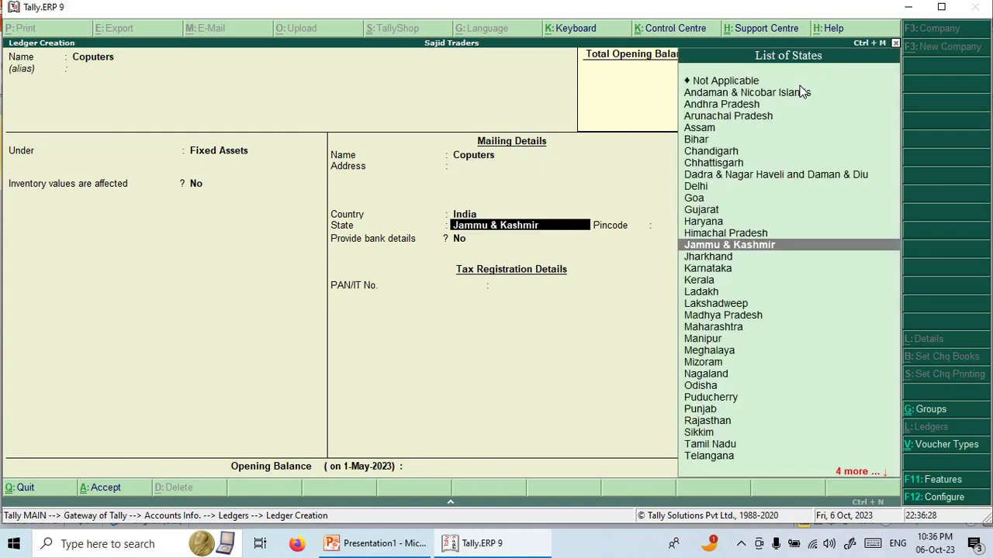
key("Return")
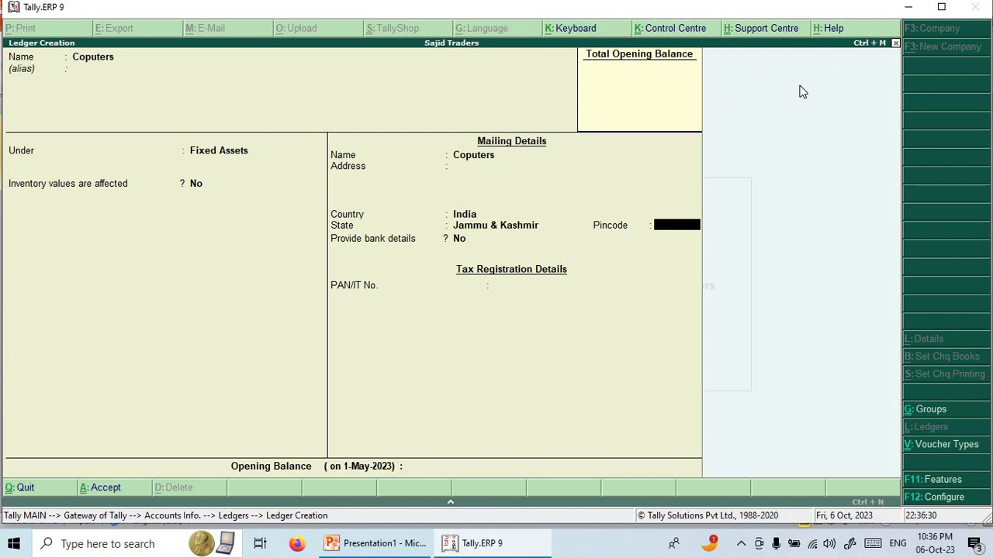
type("45")
key("Return")
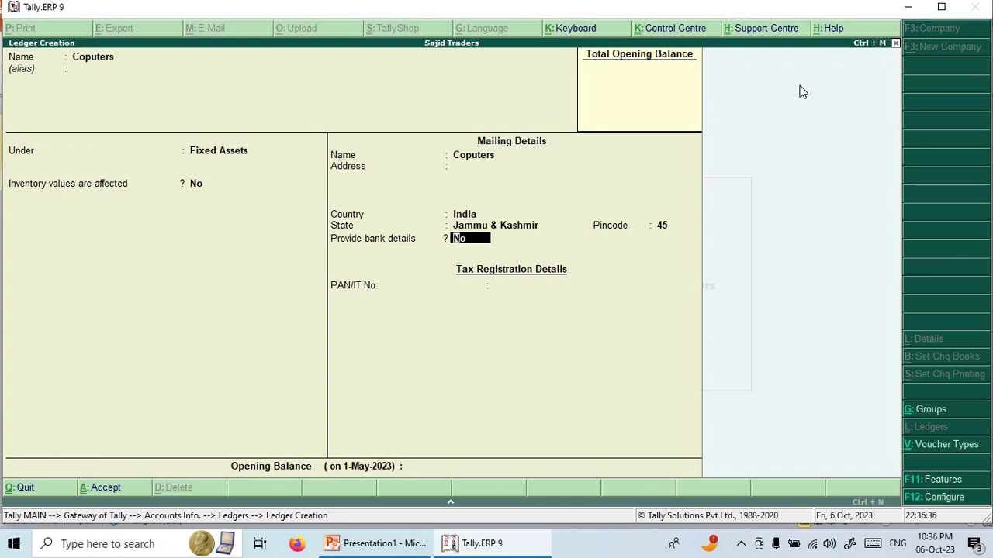
key("Return")
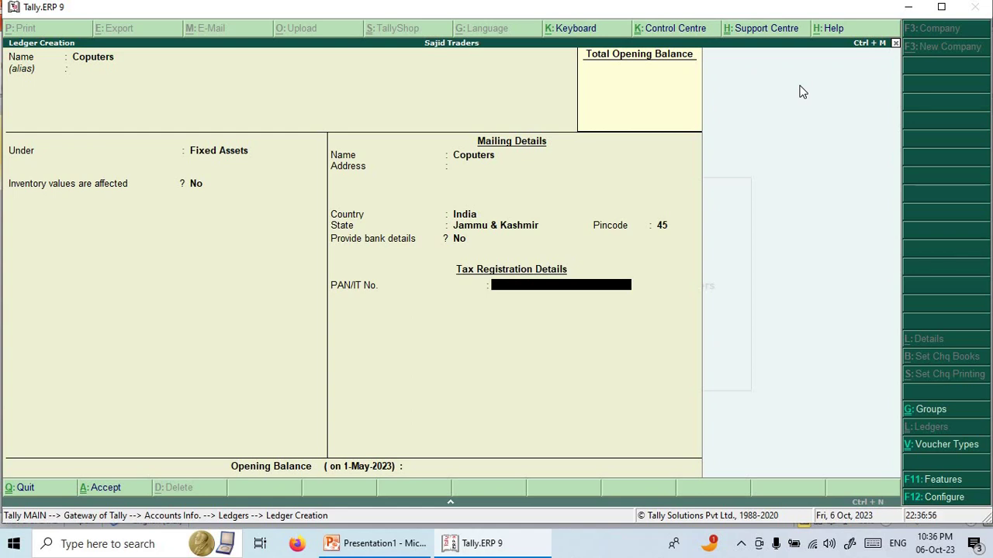
key("Return")
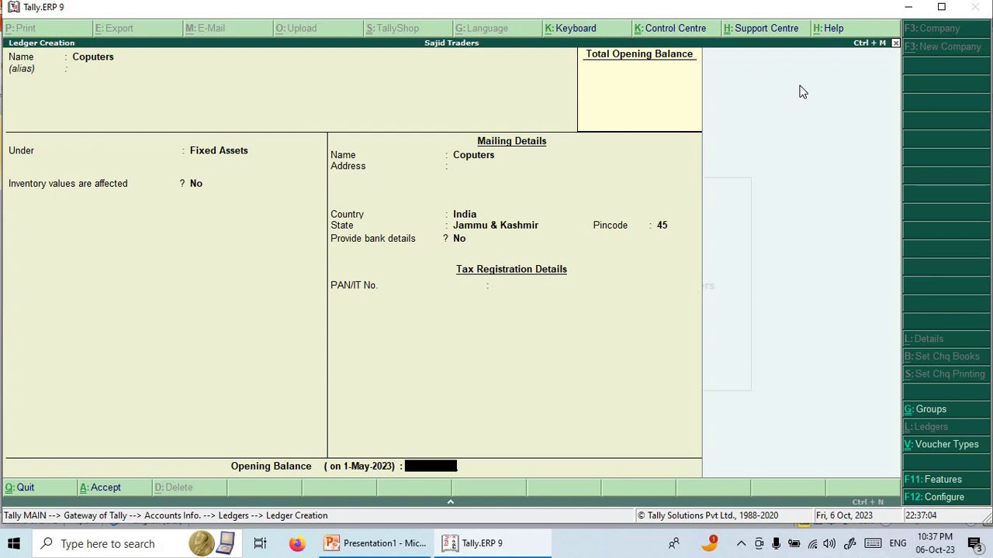
key("Return")
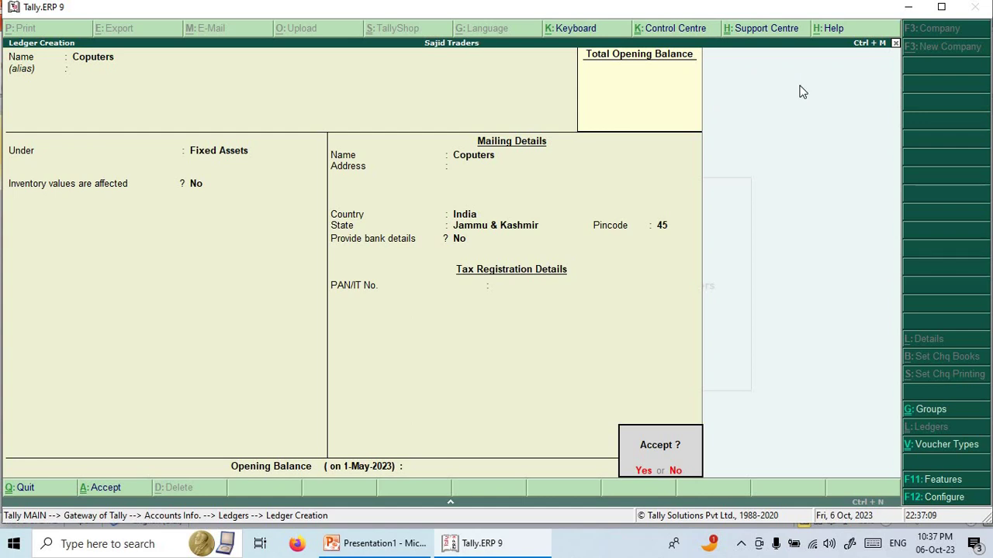
key("Return")
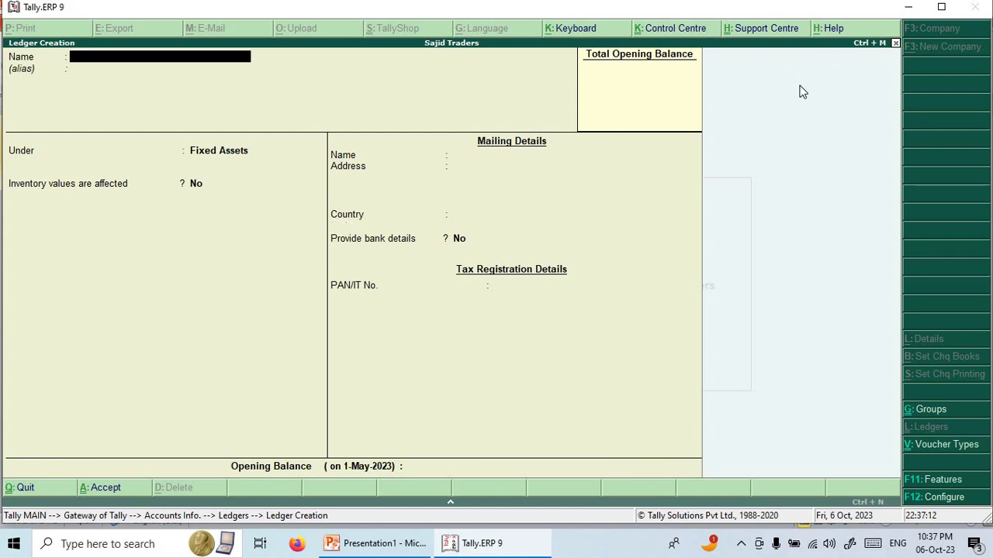
- Create a ledger named Chairs under Fixed Assets, keeping the default mailing details and no opening balance, and save it
type("Chairs")
key("Return")
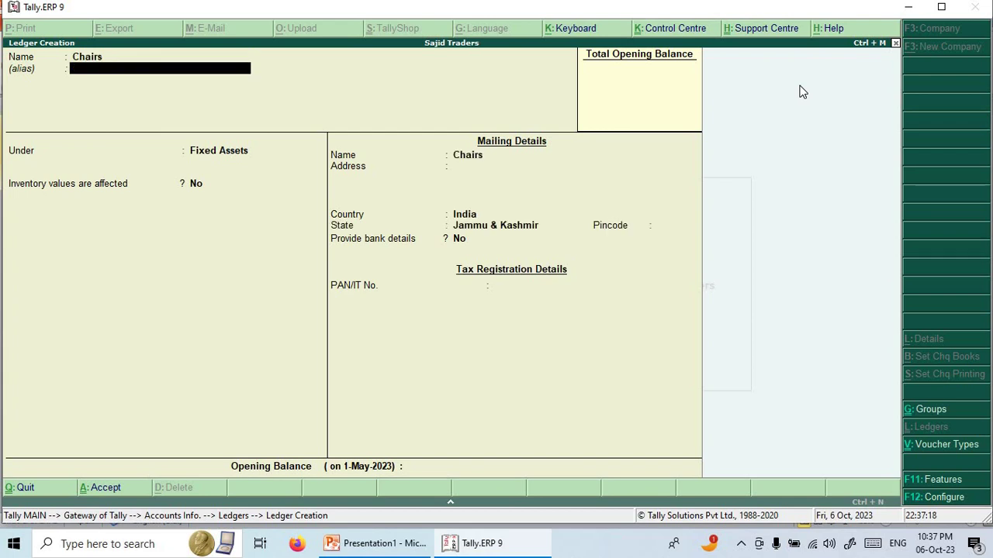
key("Return")
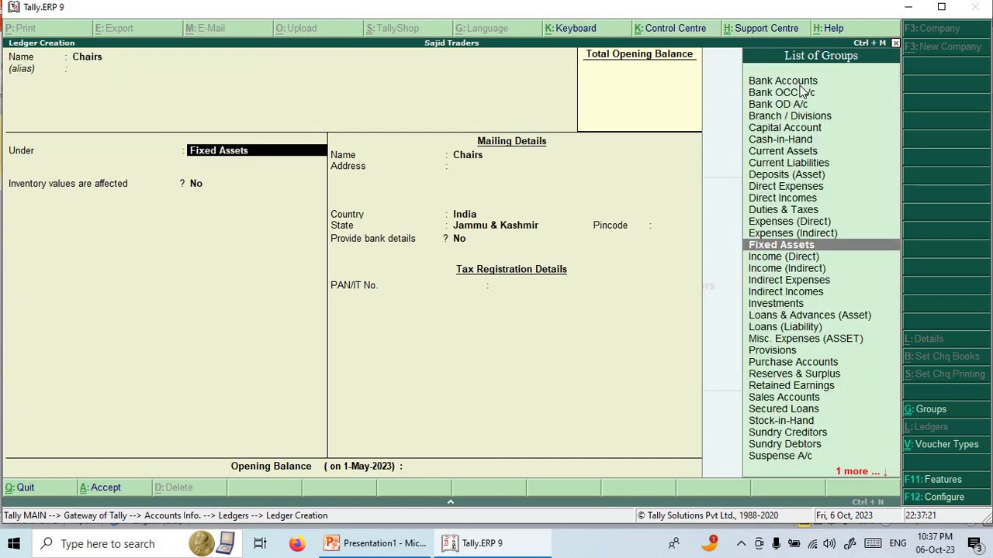
key("Return")
key("Return")
key("Return")
key("Return")
key("Return")
key("Return")
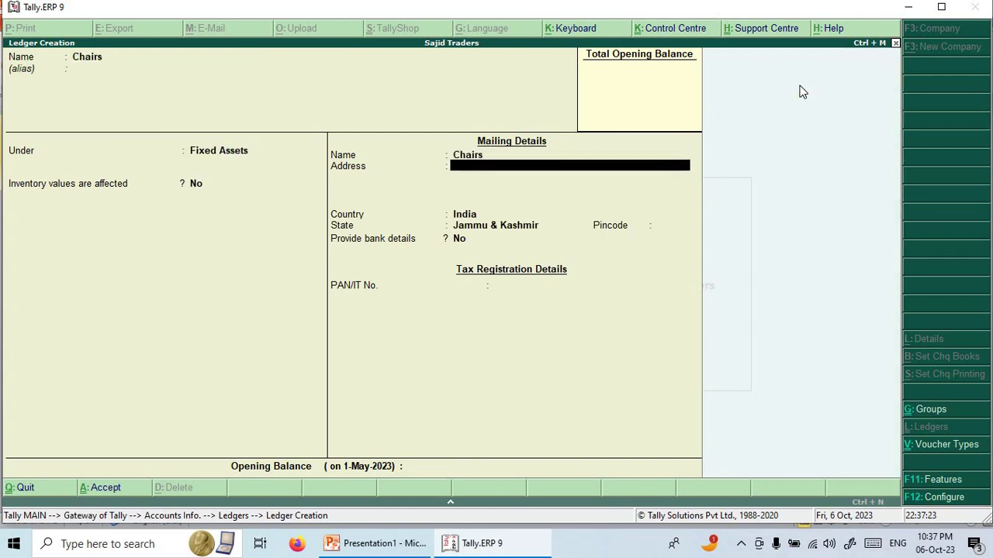
key("Return")
key("Return")
key("Return")
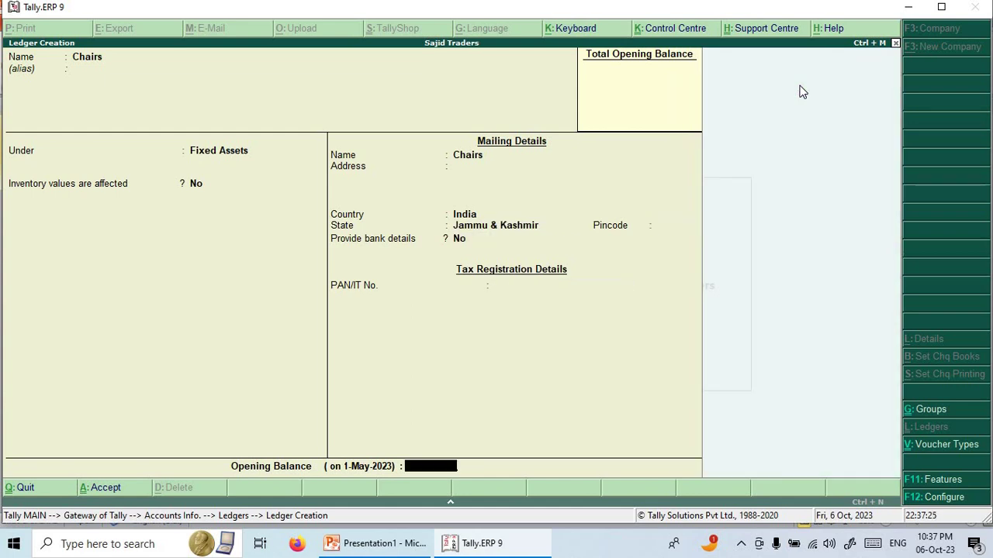
key("Return")
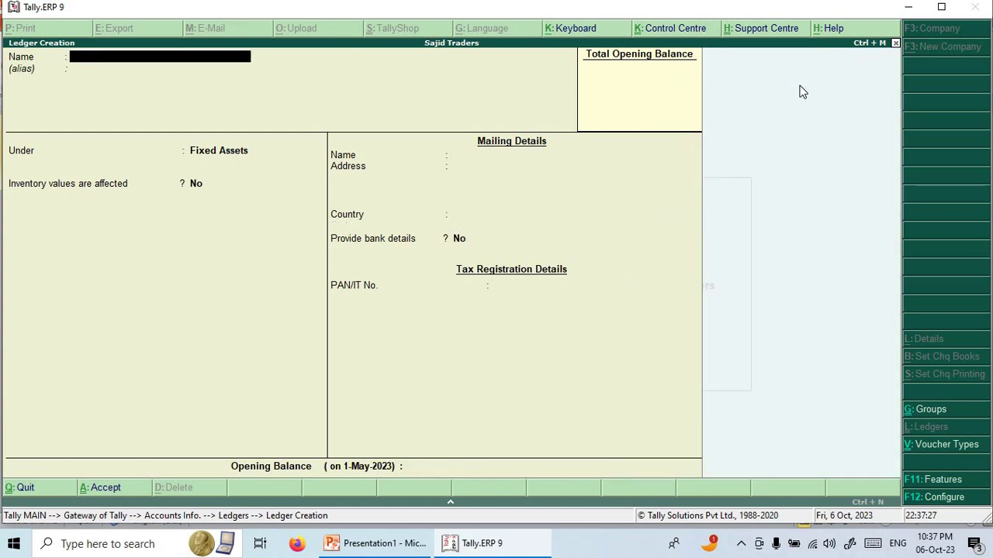
- Try to name a new Fixed Assets ledger Lockers
type("Lockers")
key("Return")
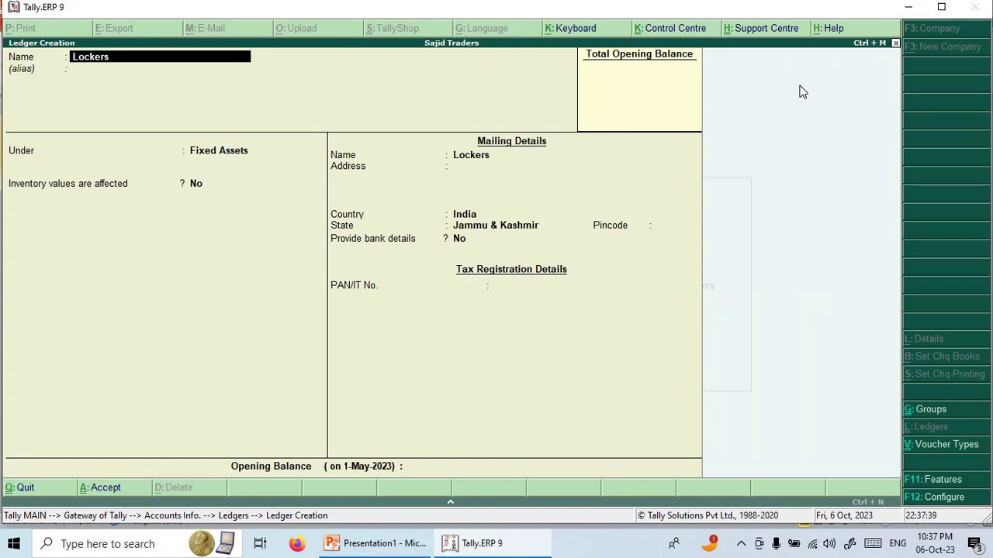
key("Return")
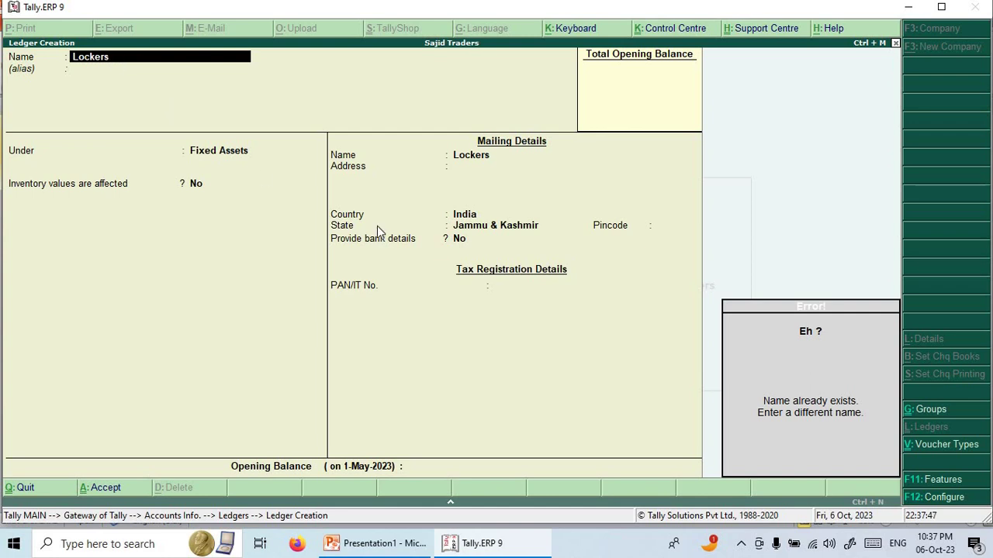
key("BackSpace")
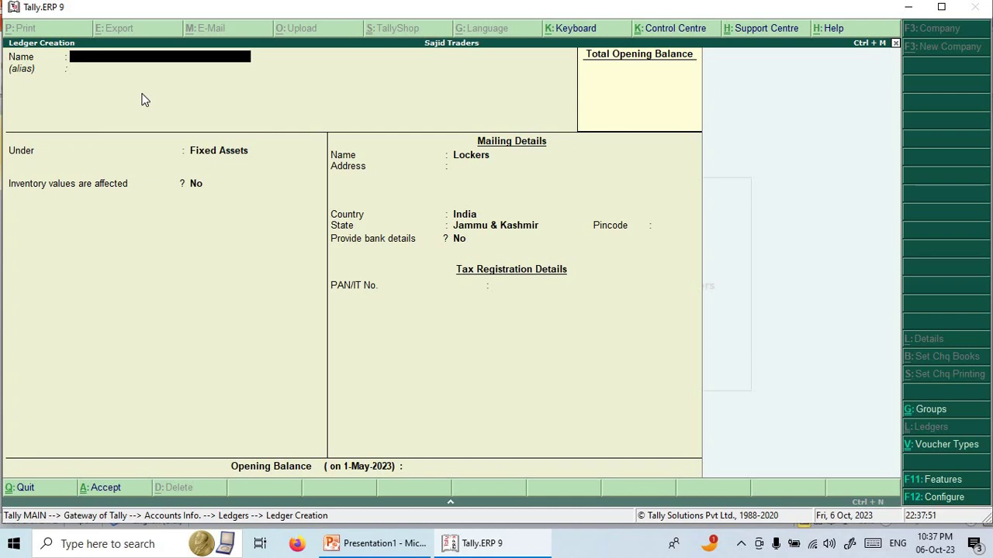
- Create a ledger named Gen Setx34 under Fixed Assets with the default details and no opening balance, and save it
type("Gen Setx34")
key("Return")
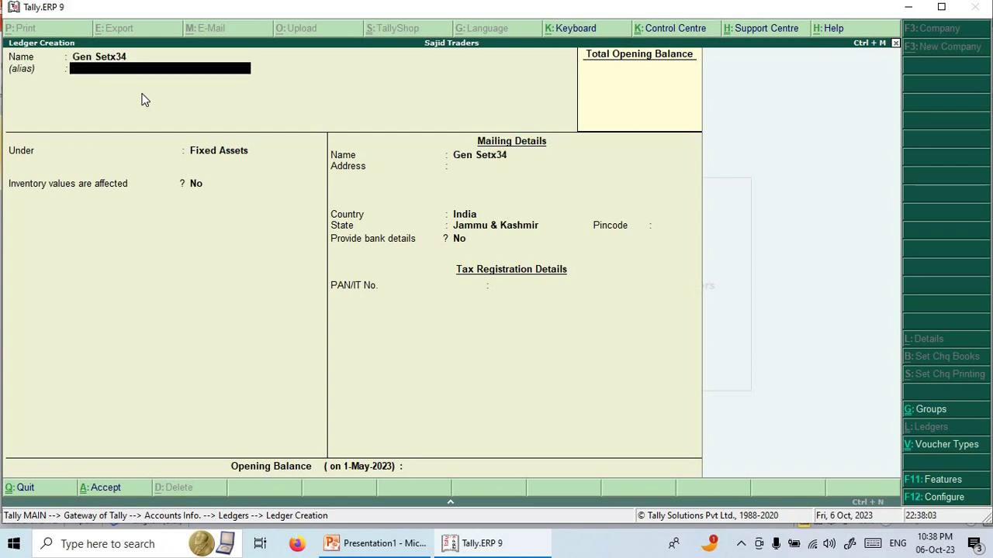
key("Return")
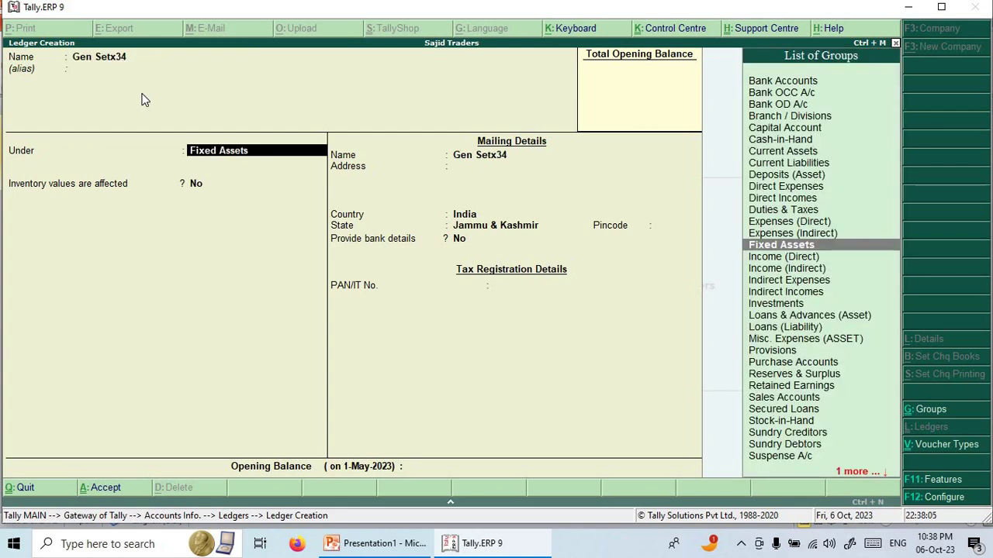
key("Return")
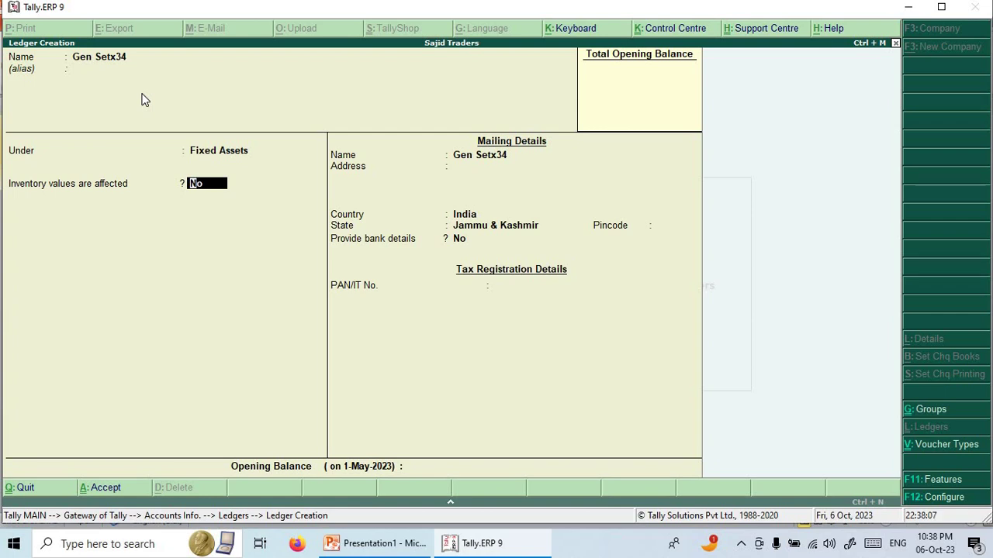
key("Return")
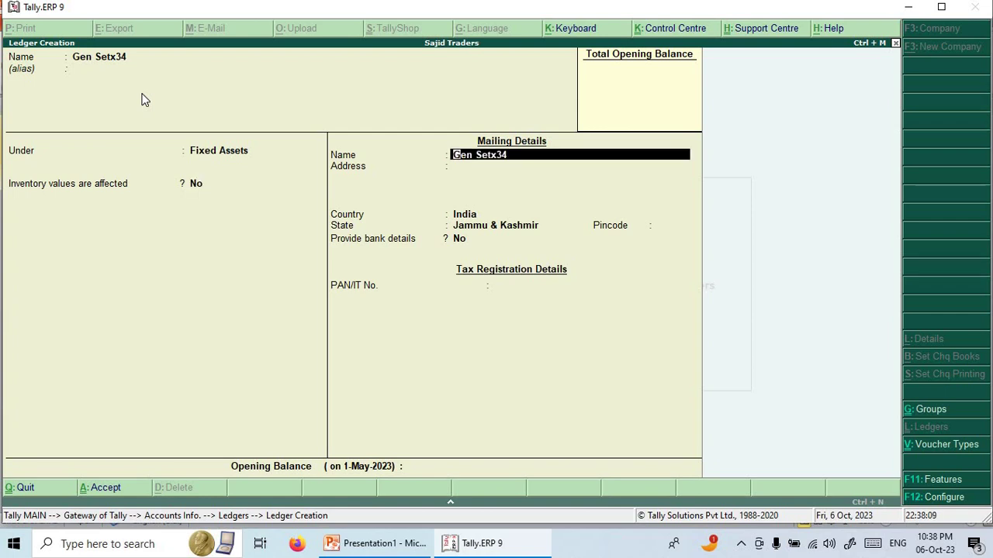
key("Return")
key("Return")
key("Return")
key("Return")
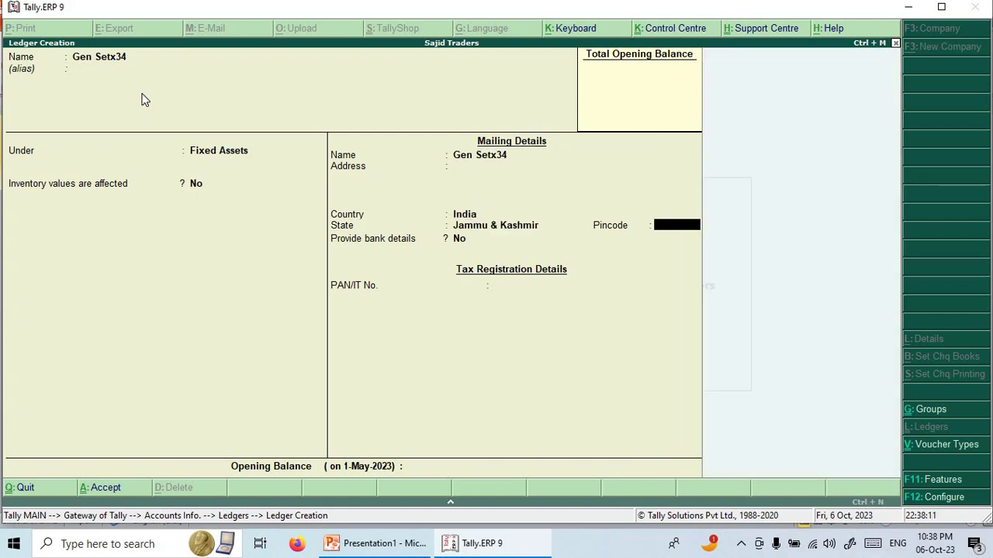
key("Return")
key("Return")
key("Return")
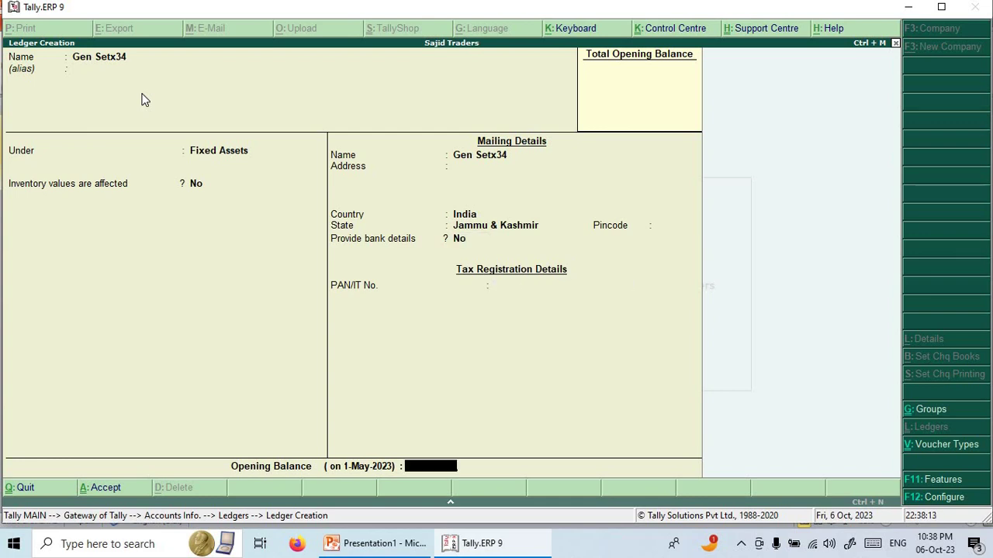
key("Return")
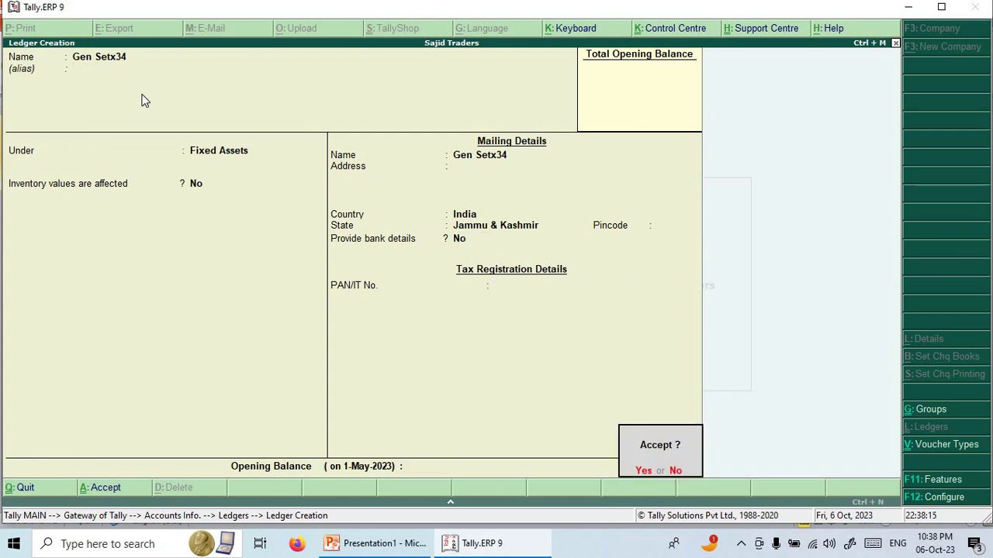
key("Return")
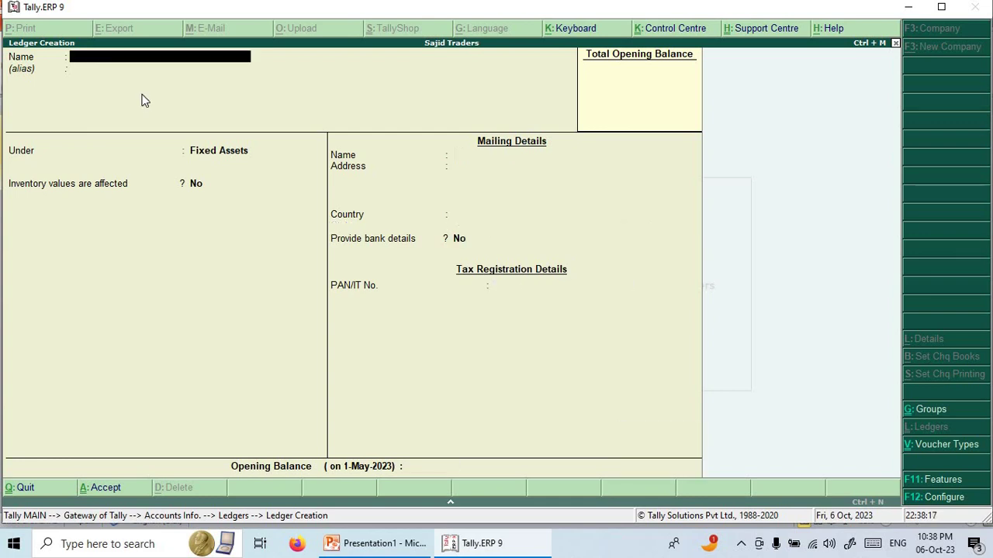